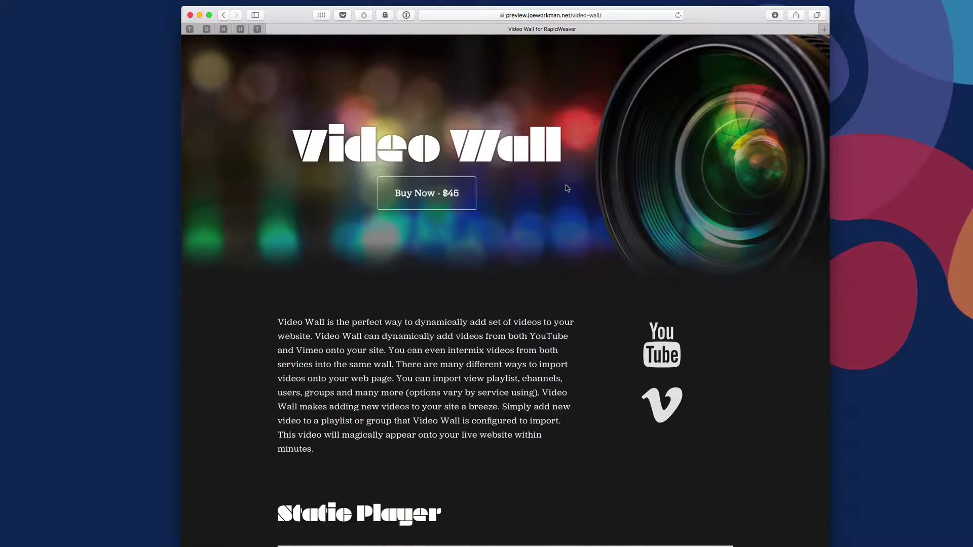
- Scroll to the Static Player and play 'Ordering non-content Stacks' in it
{"action": "scroll", "coordinate": [566, 188], "scroll_direction": "down", "scroll_amount": 10}
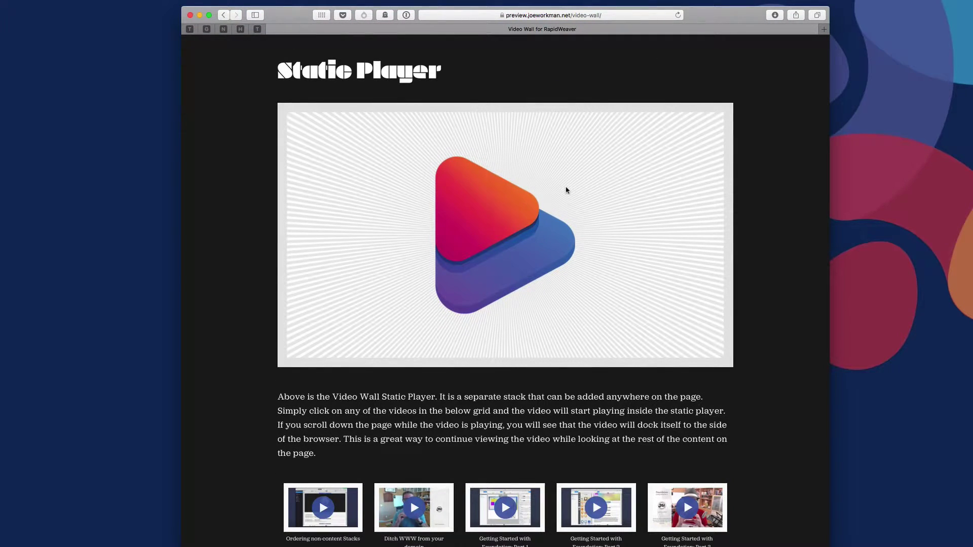
{"action": "scroll", "coordinate": [566, 190], "scroll_direction": "down", "scroll_amount": 1}
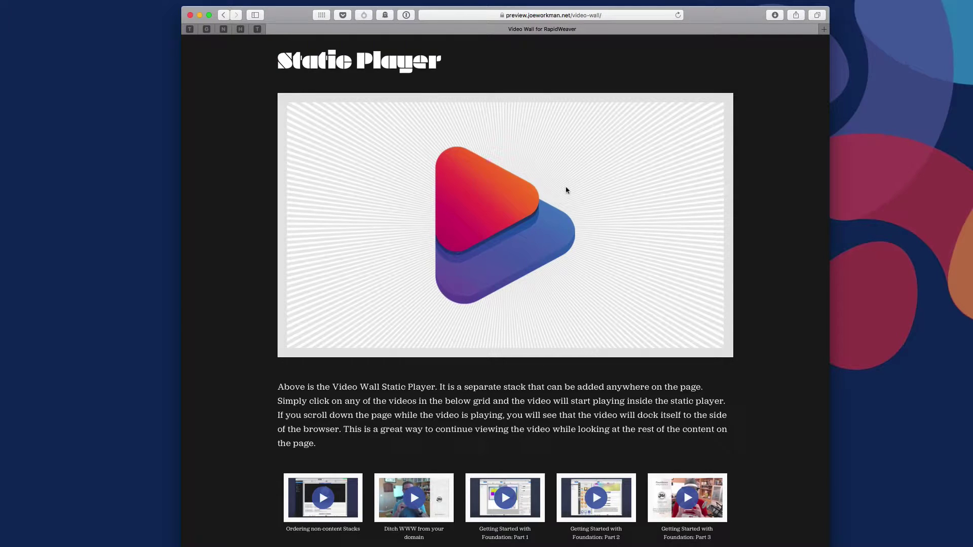
{"action": "scroll", "coordinate": [494, 338], "scroll_direction": "down", "scroll_amount": 1}
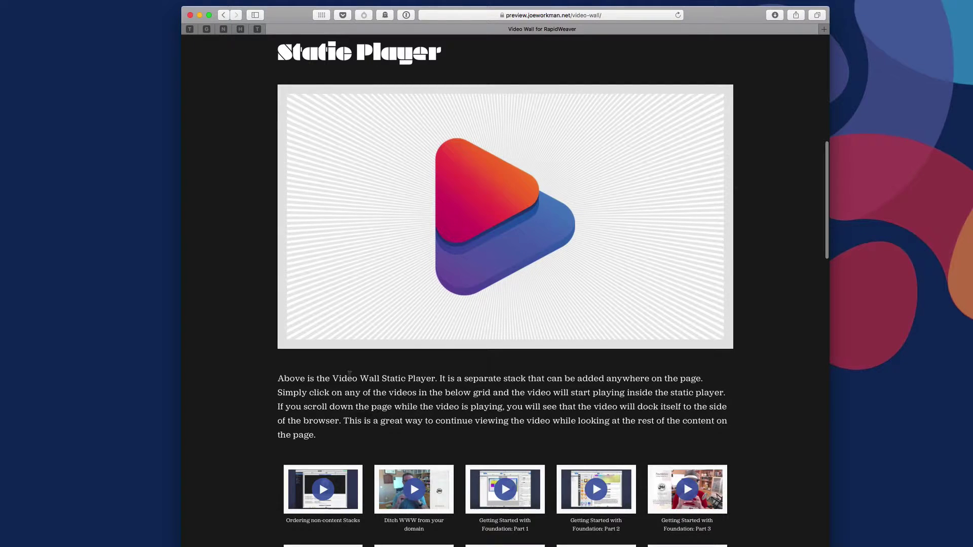
{"action": "scroll", "coordinate": [349, 374], "scroll_direction": "down", "scroll_amount": 5}
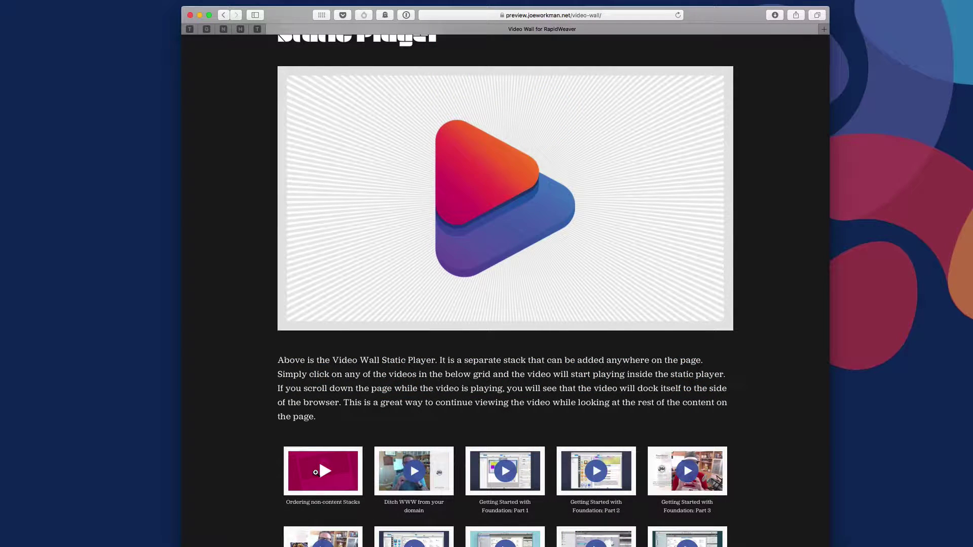
{"action": "left_click", "coordinate": [316, 472]}
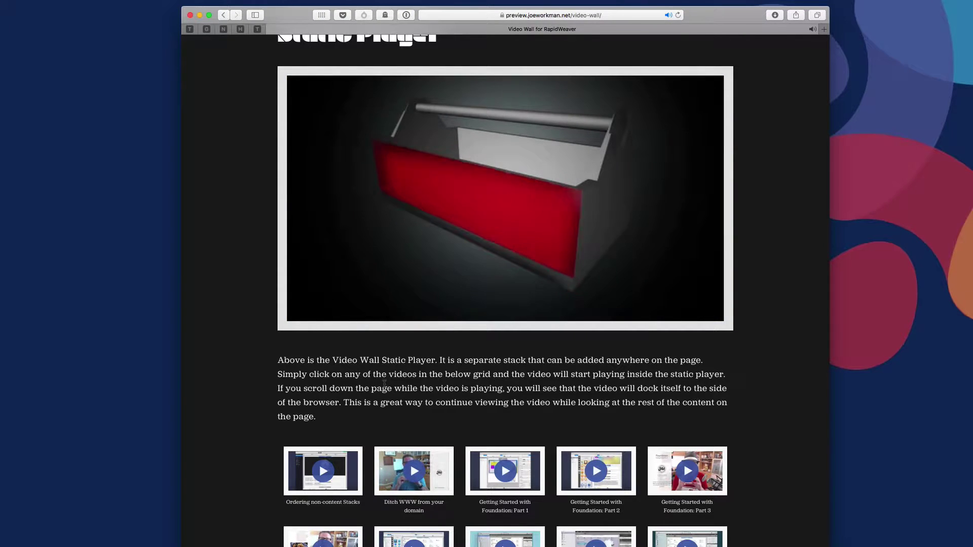
- Scroll down past the docked video to the Lightbox Player's 15-video grid
{"action": "scroll", "coordinate": [318, 394], "scroll_direction": "down", "scroll_amount": 5}
{"action": "scroll", "coordinate": [384, 384], "scroll_direction": "down", "scroll_amount": 7}
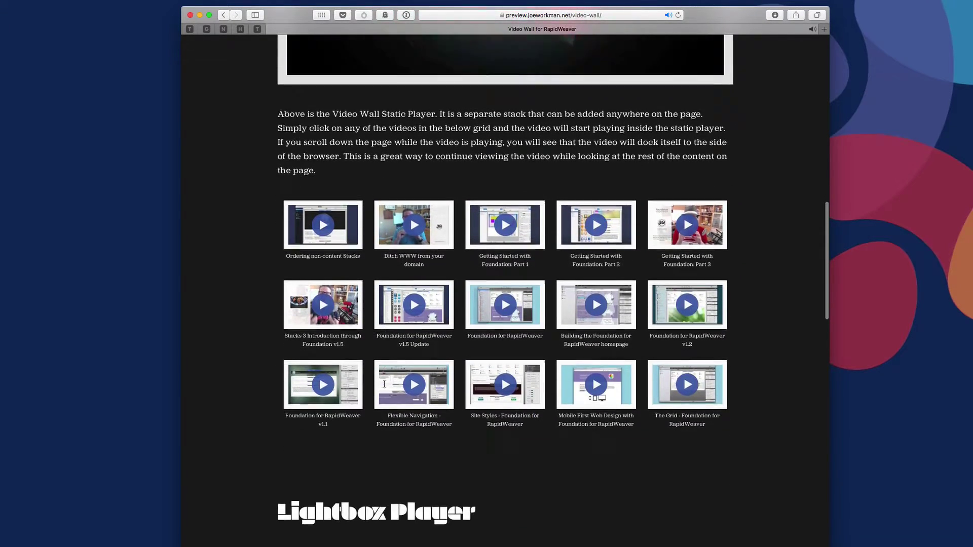
{"action": "scroll", "coordinate": [388, 342], "scroll_direction": "down", "scroll_amount": 4}
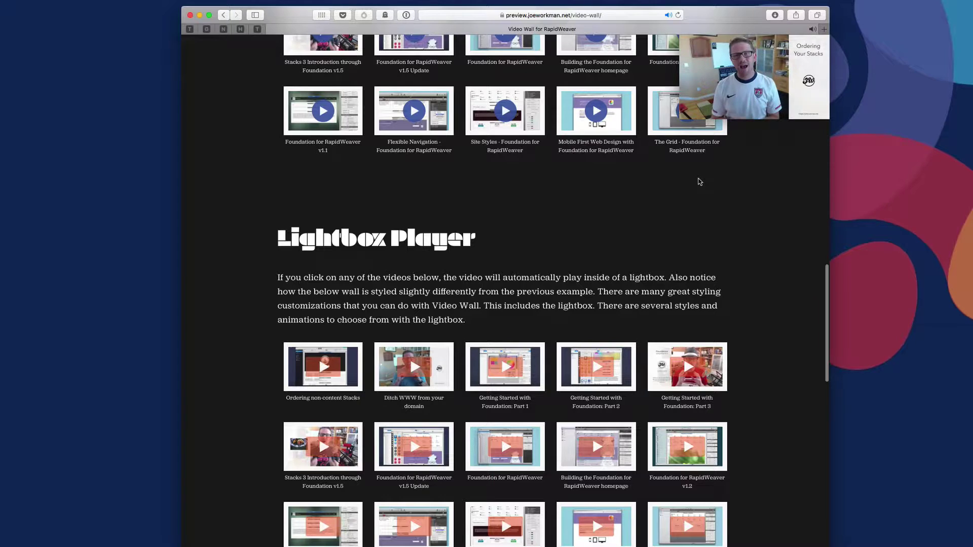
{"action": "scroll", "coordinate": [700, 182], "scroll_direction": "down", "scroll_amount": 1}
{"action": "scroll", "coordinate": [700, 182], "scroll_direction": "down", "scroll_amount": 1}
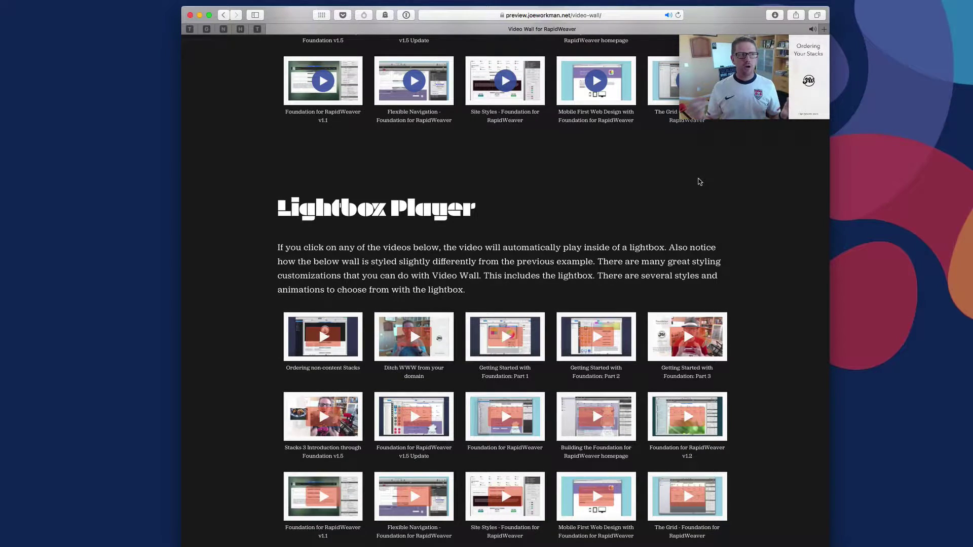
{"action": "scroll", "coordinate": [699, 182], "scroll_direction": "up", "scroll_amount": 1}
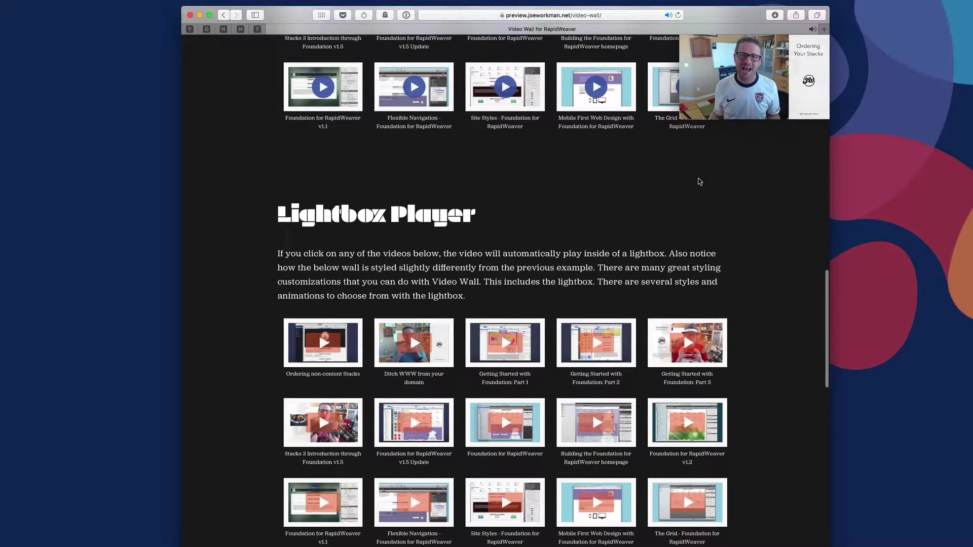
{"action": "scroll", "coordinate": [700, 181], "scroll_direction": "up", "scroll_amount": 5}
{"action": "scroll", "coordinate": [700, 181], "scroll_direction": "up", "scroll_amount": 7}
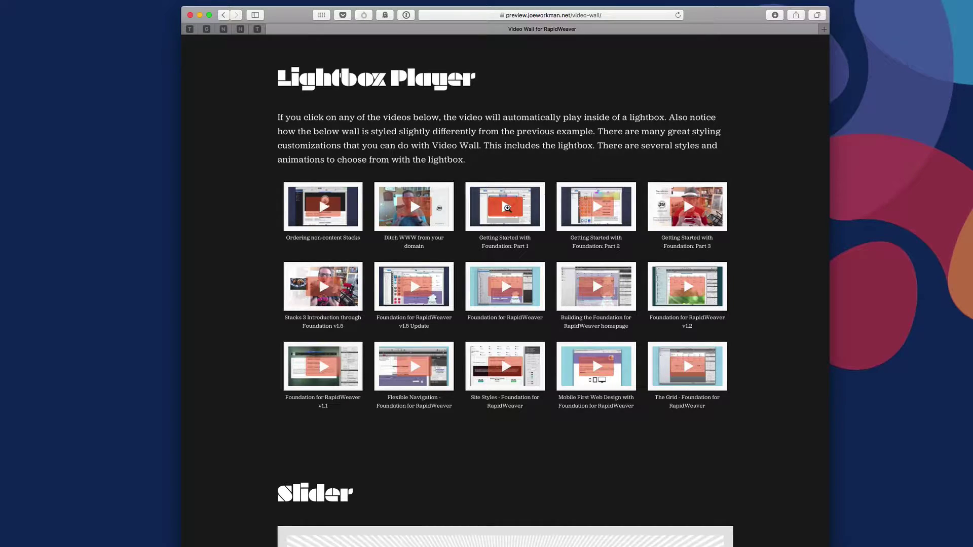
- Play 'Getting Started with Foundation: Part 1' in a lightbox, close it, and reach the Slider section
{"action": "left_click", "coordinate": [507, 207]}
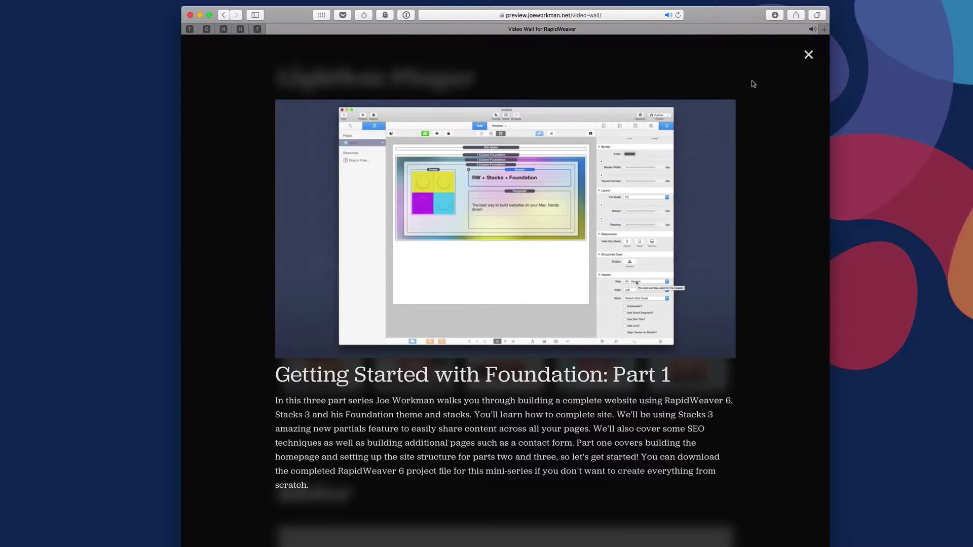
{"action": "left_click", "coordinate": [809, 54]}
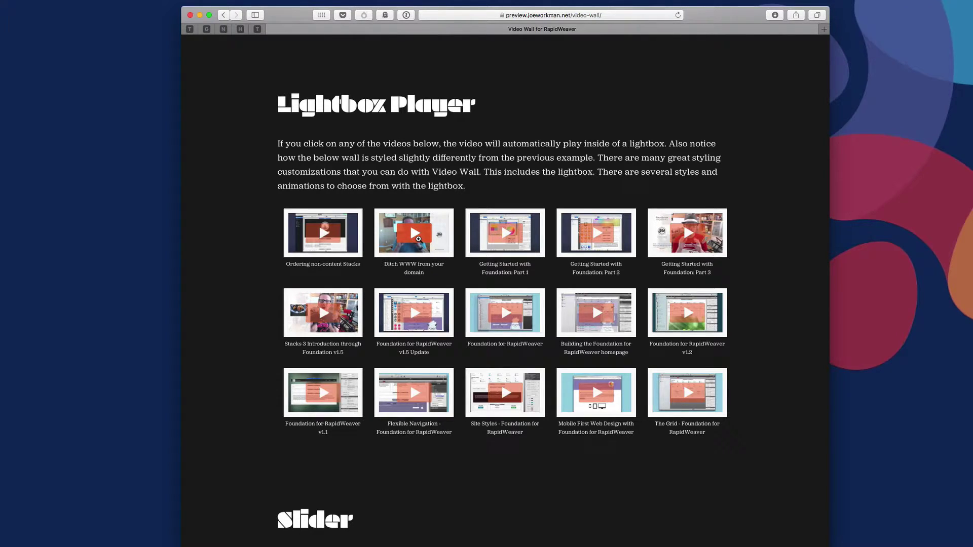
{"action": "scroll", "coordinate": [418, 239], "scroll_direction": "up", "scroll_amount": 10}
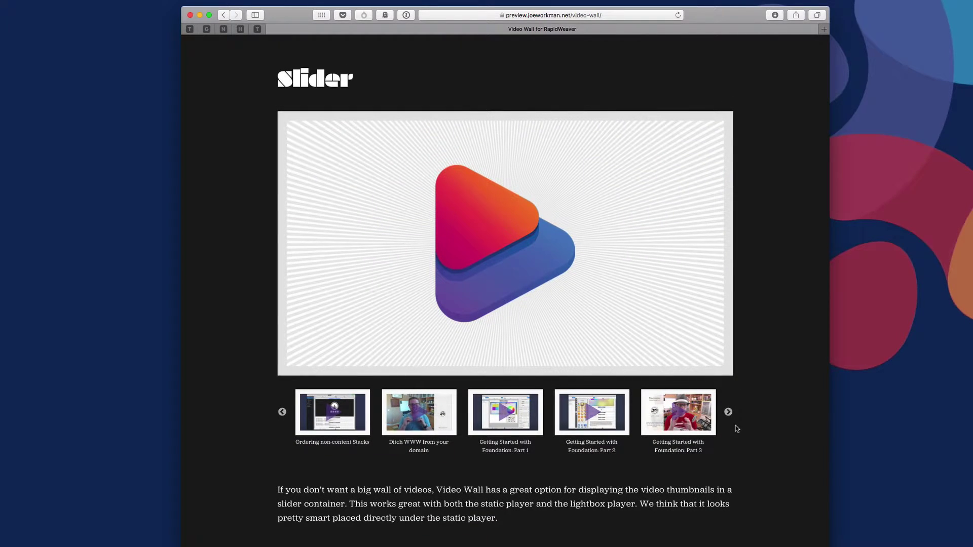
- Advance the slider four times, then play 'Getting Started with Foundation: Part 1' in its player
{"action": "left_click", "coordinate": [729, 413]}
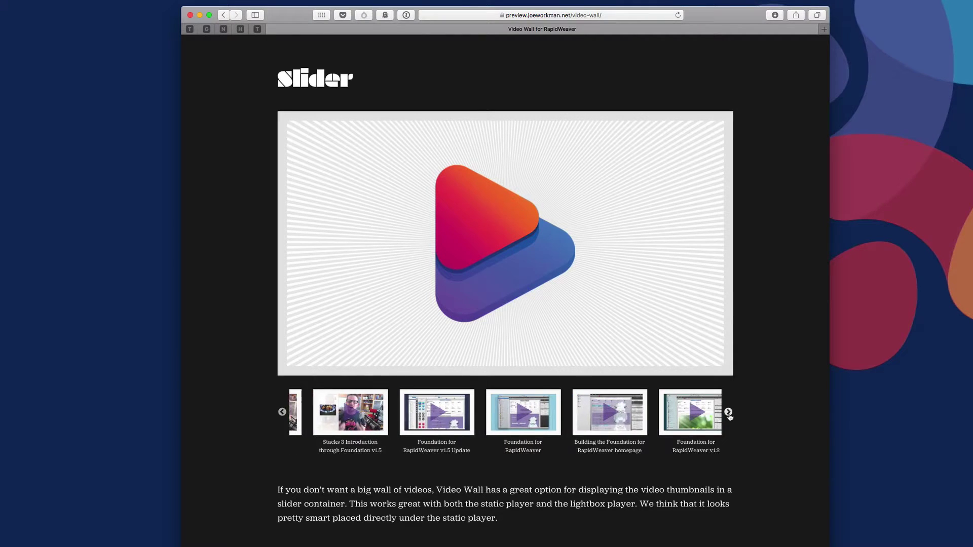
{"action": "left_click", "coordinate": [728, 413]}
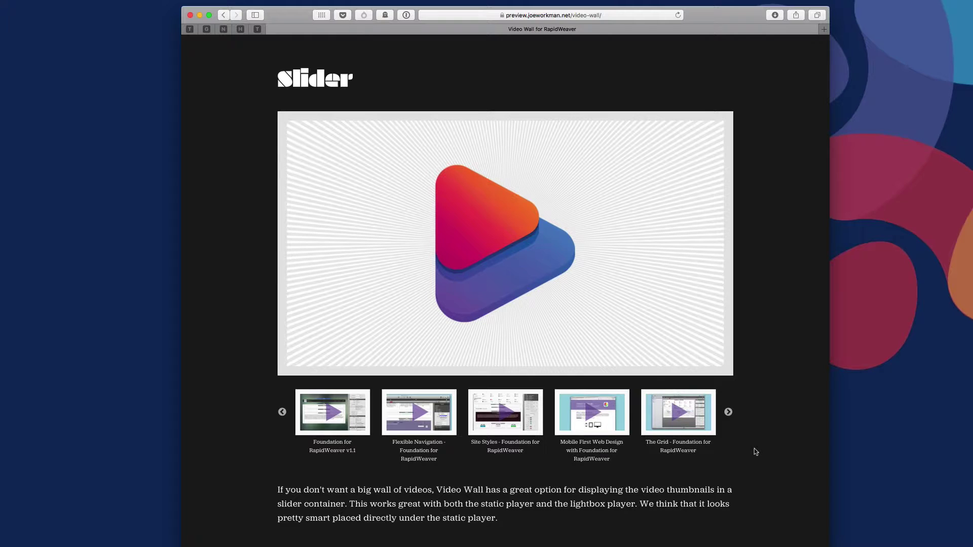
{"action": "left_click", "coordinate": [728, 413]}
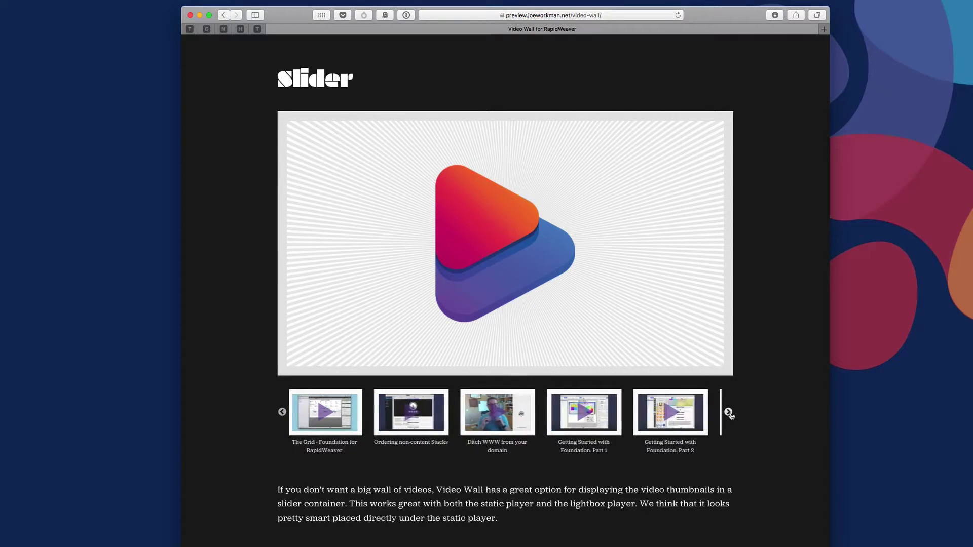
{"action": "left_click", "coordinate": [729, 413]}
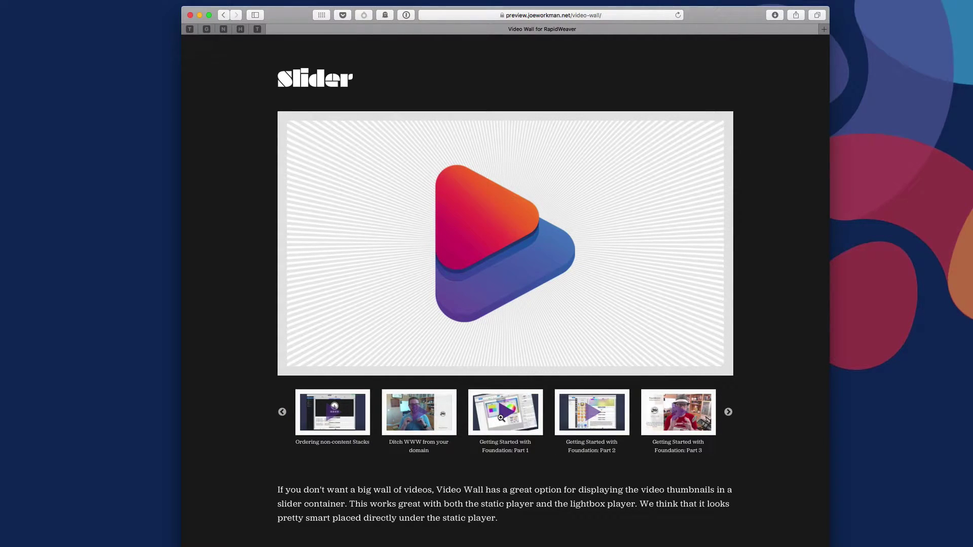
{"action": "left_click", "coordinate": [502, 417]}
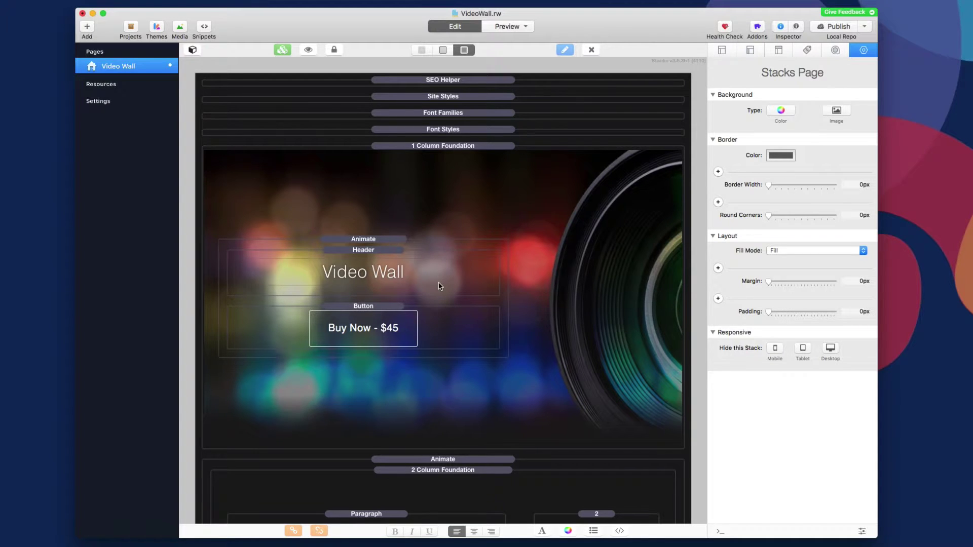
- Select the Static Player stack to show Player ID videowall and its 20px border
{"action": "scroll", "coordinate": [439, 279], "scroll_direction": "down", "scroll_amount": 5}
{"action": "scroll", "coordinate": [437, 272], "scroll_direction": "down", "scroll_amount": 20}
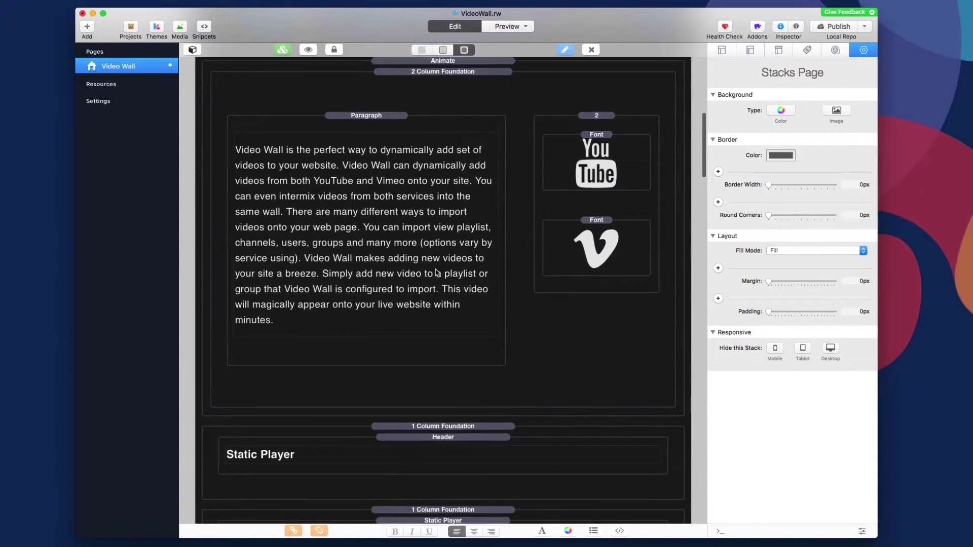
{"action": "scroll", "coordinate": [436, 273], "scroll_direction": "down", "scroll_amount": 2}
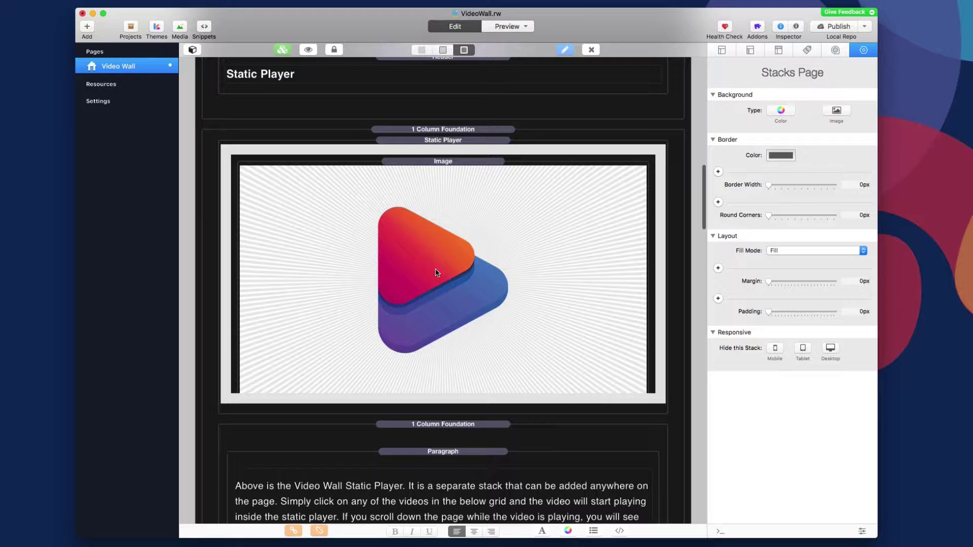
{"action": "left_click", "coordinate": [464, 140]}
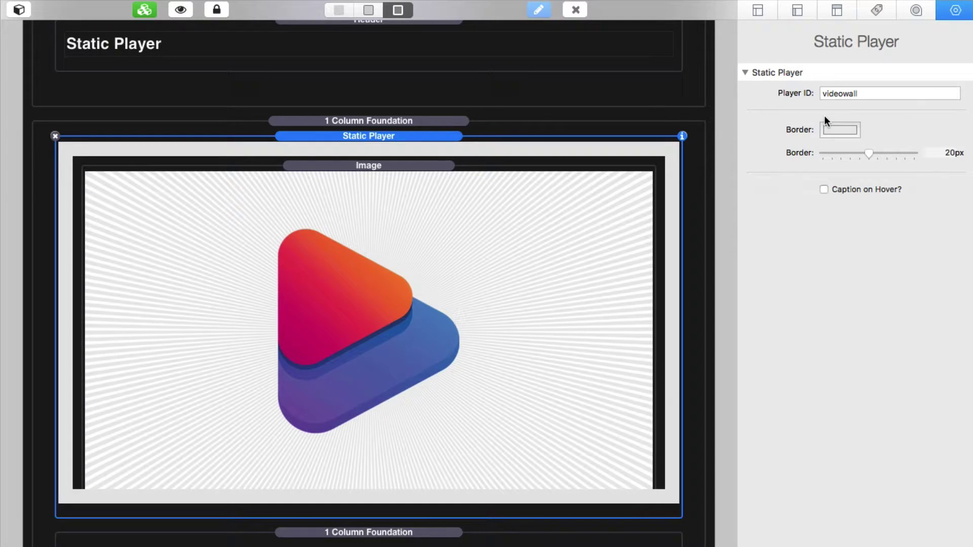
{"action": "left_click", "coordinate": [868, 93]}
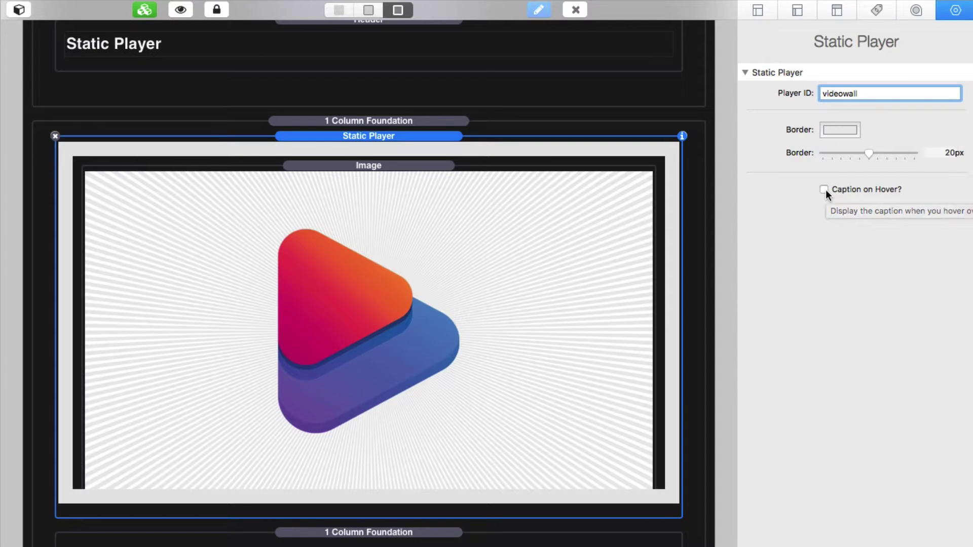
- Add a Vimeo Feed below the YouTube Feed inside the Video Wall stack
{"action": "scroll", "coordinate": [625, 390], "scroll_direction": "down", "scroll_amount": 10}
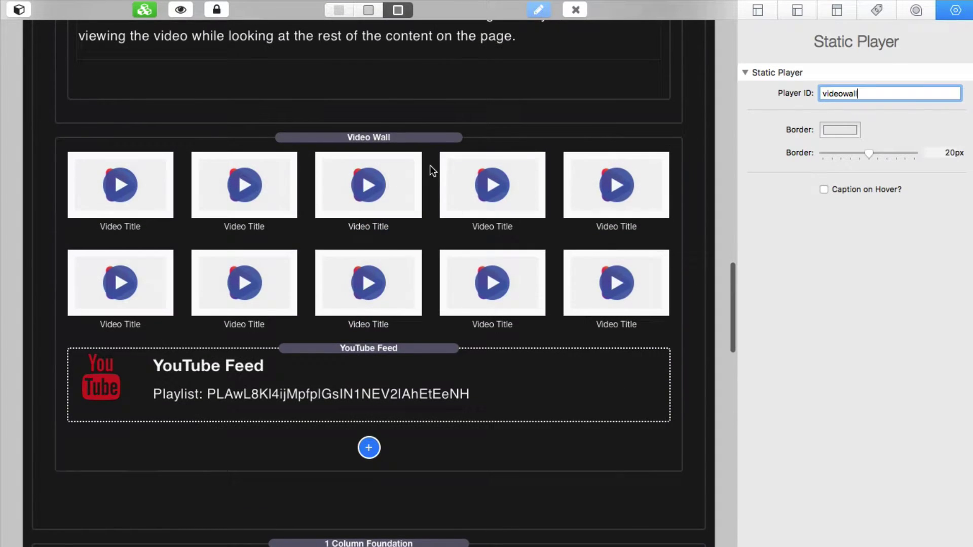
{"action": "left_click", "coordinate": [418, 139]}
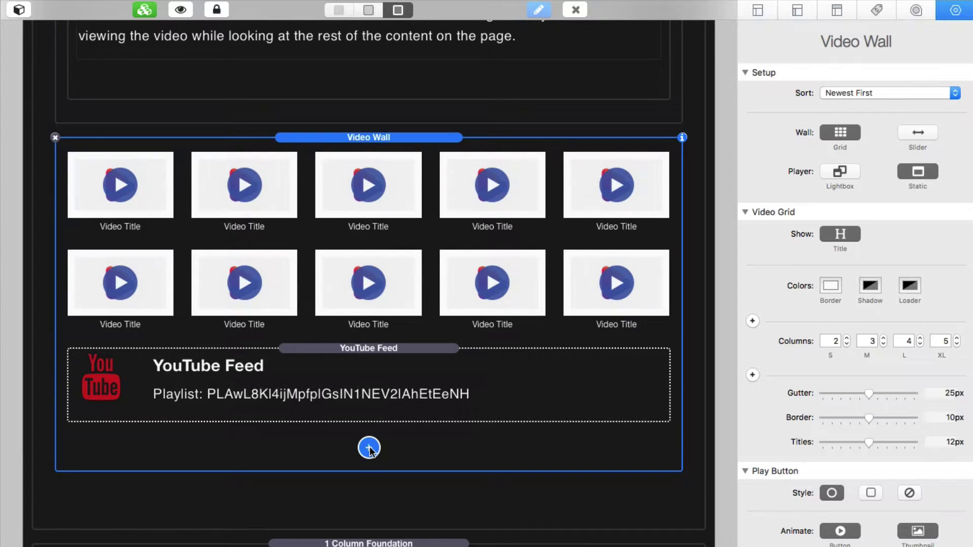
{"action": "left_click", "coordinate": [368, 402]}
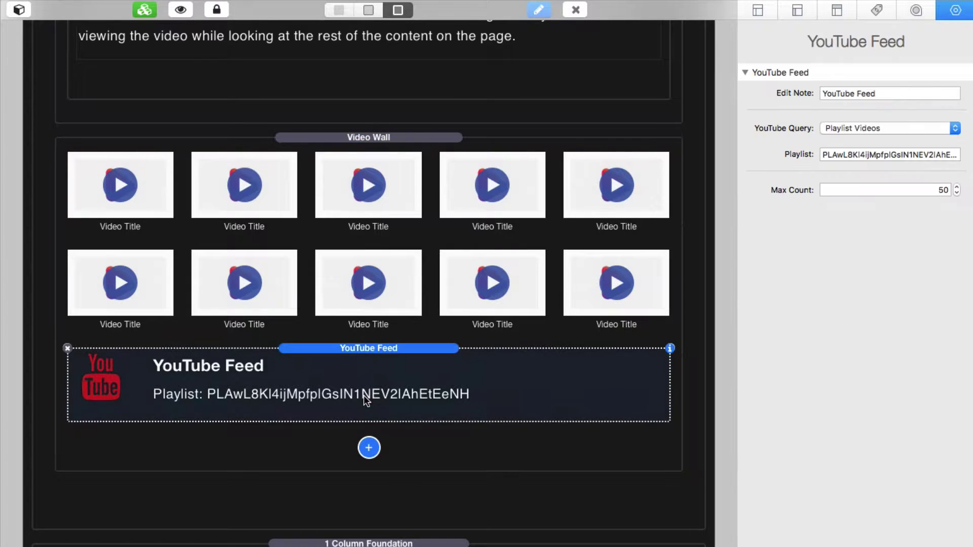
{"action": "left_click", "coordinate": [369, 449]}
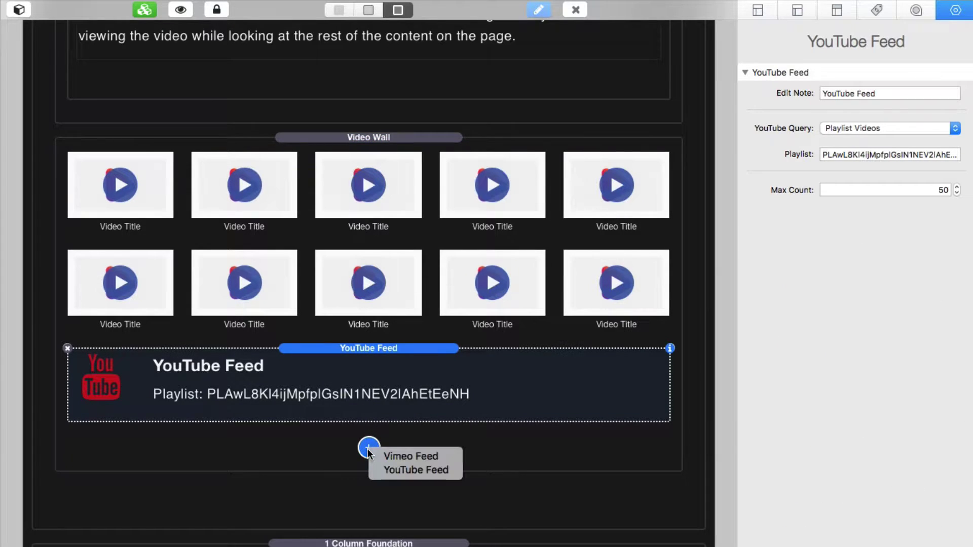
{"action": "left_click", "coordinate": [410, 455]}
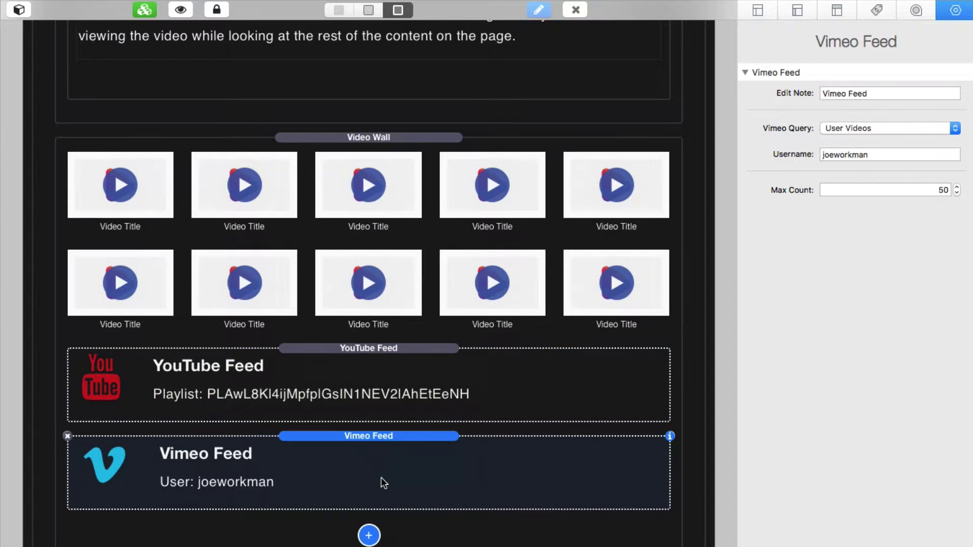
- Compare the two feeds' settings, then edit the YouTube Feed's note label
{"action": "left_click", "coordinate": [385, 365]}
{"action": "left_click", "coordinate": [394, 468]}
{"action": "left_click", "coordinate": [400, 384]}
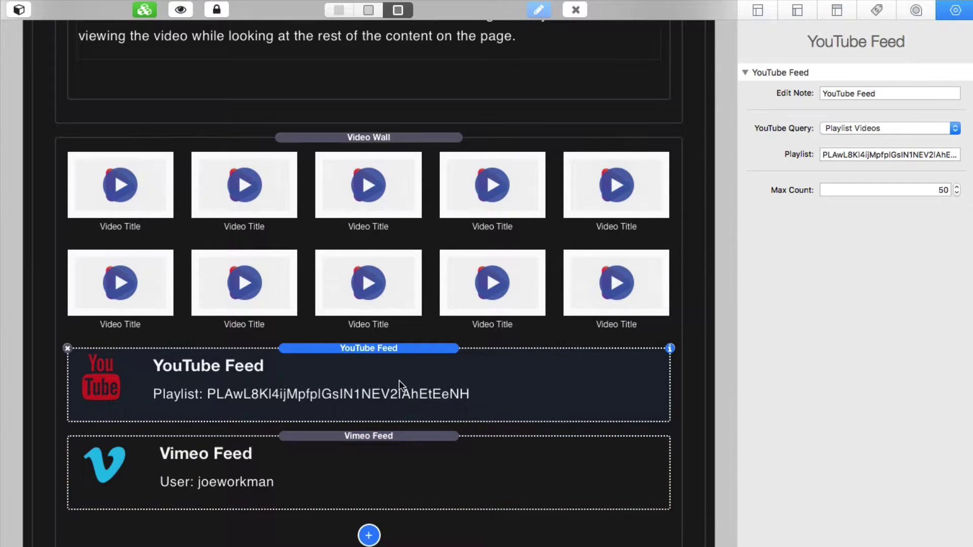
{"action": "left_click", "coordinate": [891, 95]}
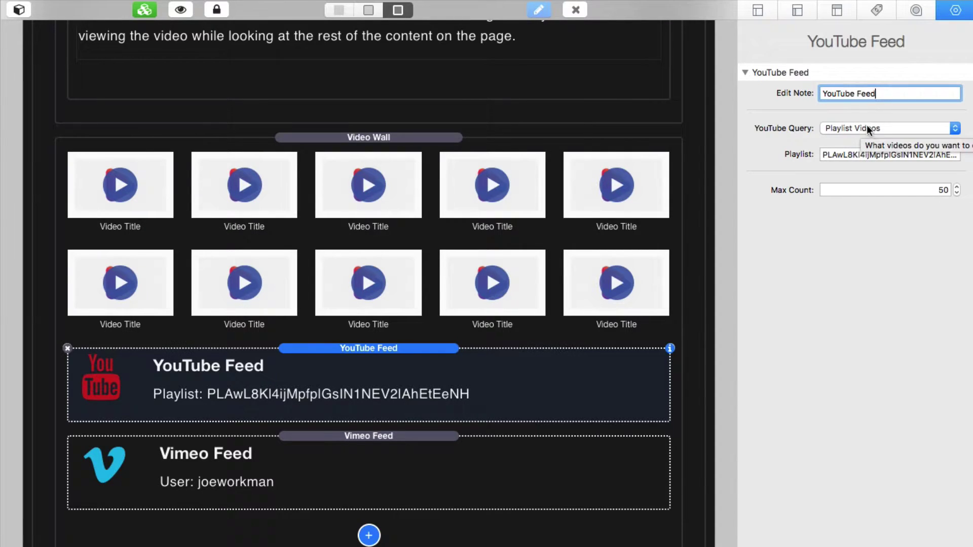
- Switch the YouTube query through Channel Videos and Channel Video Search to Search All Videos for RapidWeaver
{"action": "left_click", "coordinate": [895, 130]}
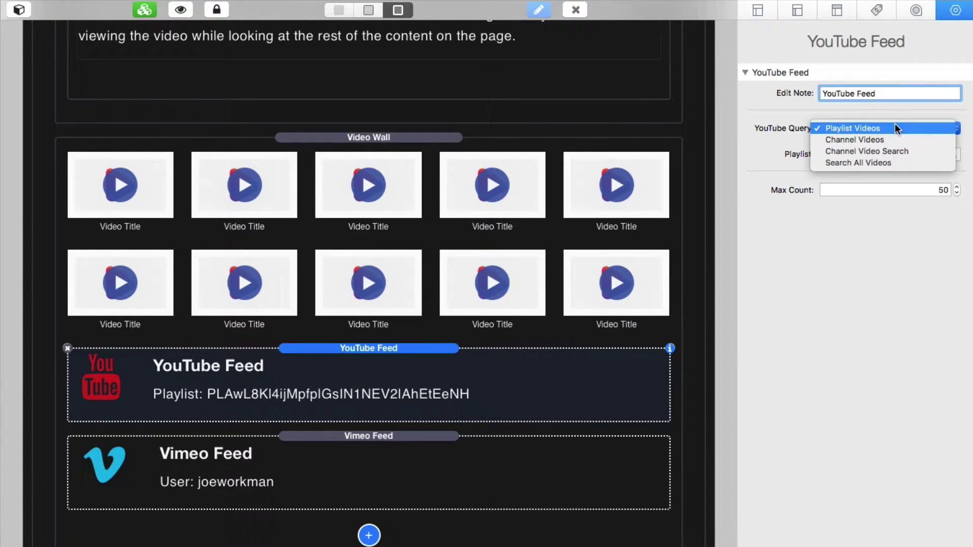
{"action": "left_click", "coordinate": [742, 132]}
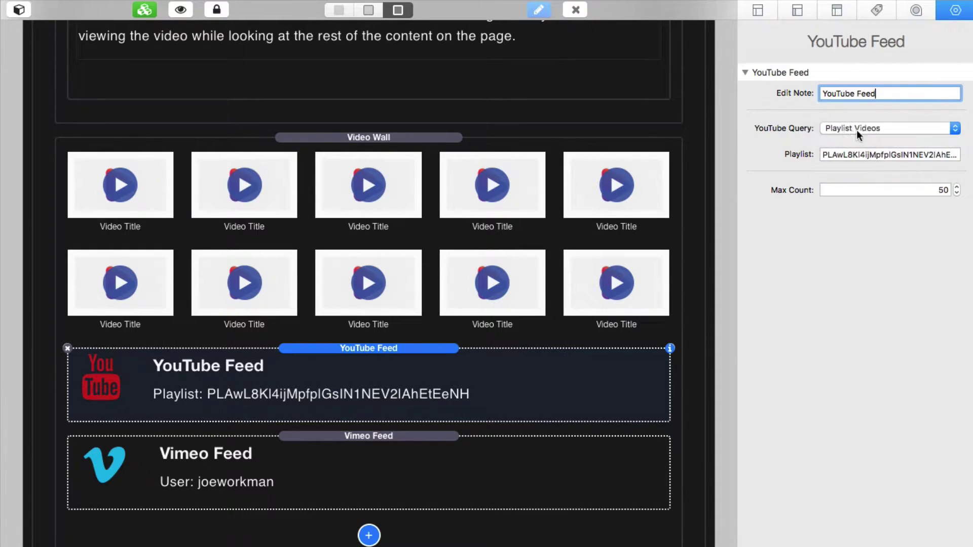
{"action": "left_click", "coordinate": [855, 156]}
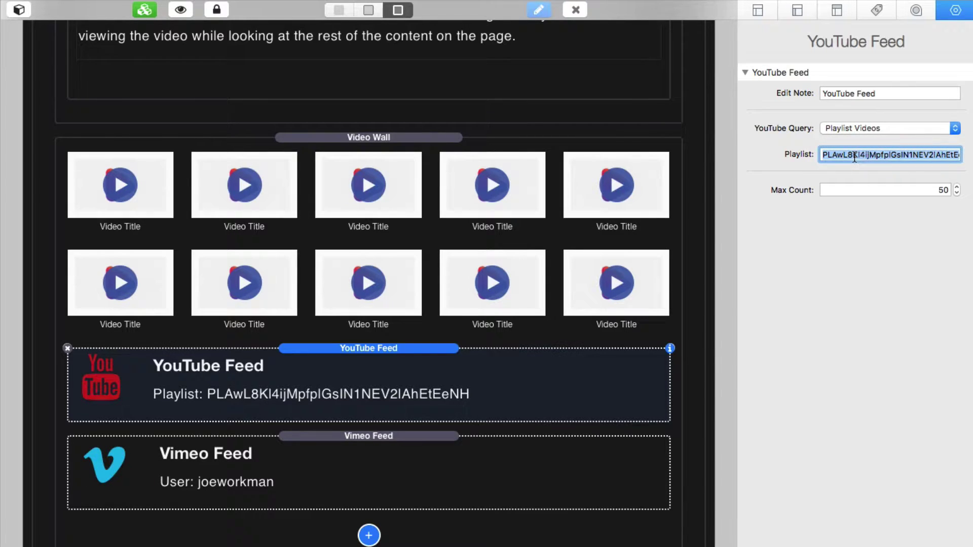
{"action": "left_click", "coordinate": [858, 126]}
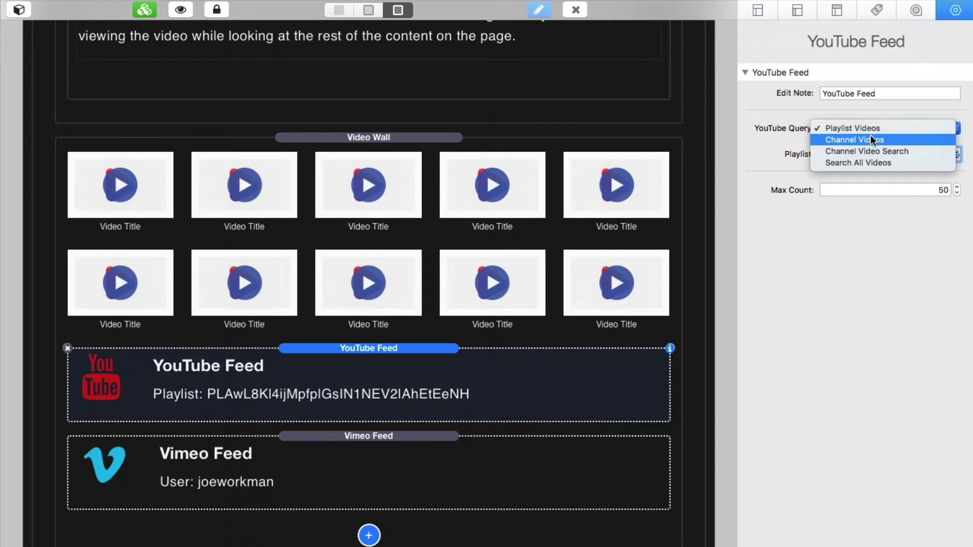
{"action": "left_click", "coordinate": [871, 137]}
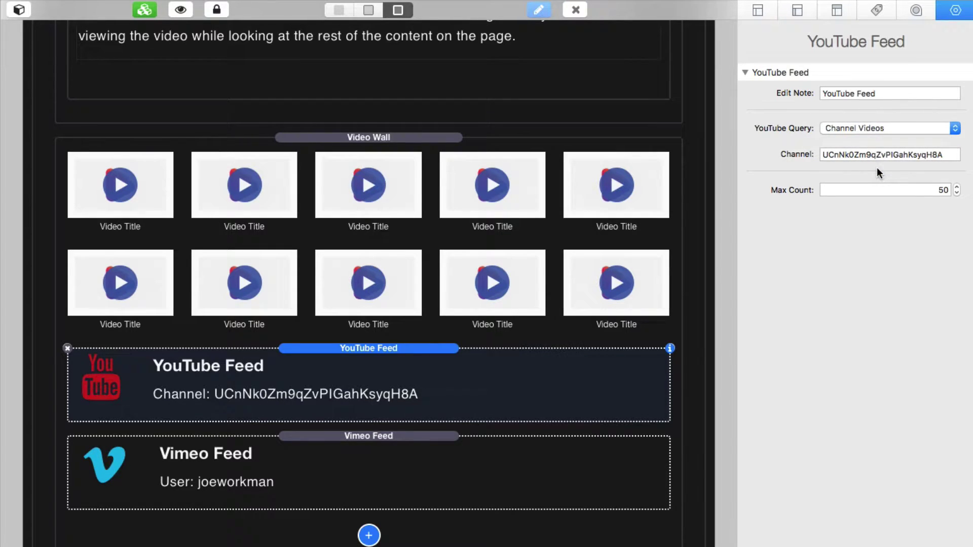
{"action": "left_click", "coordinate": [863, 155]}
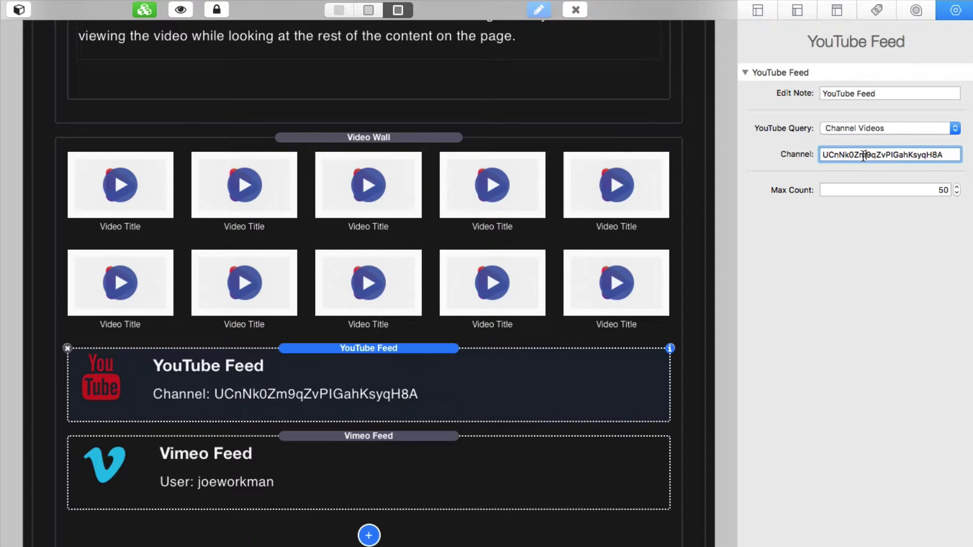
{"action": "left_click", "coordinate": [860, 126]}
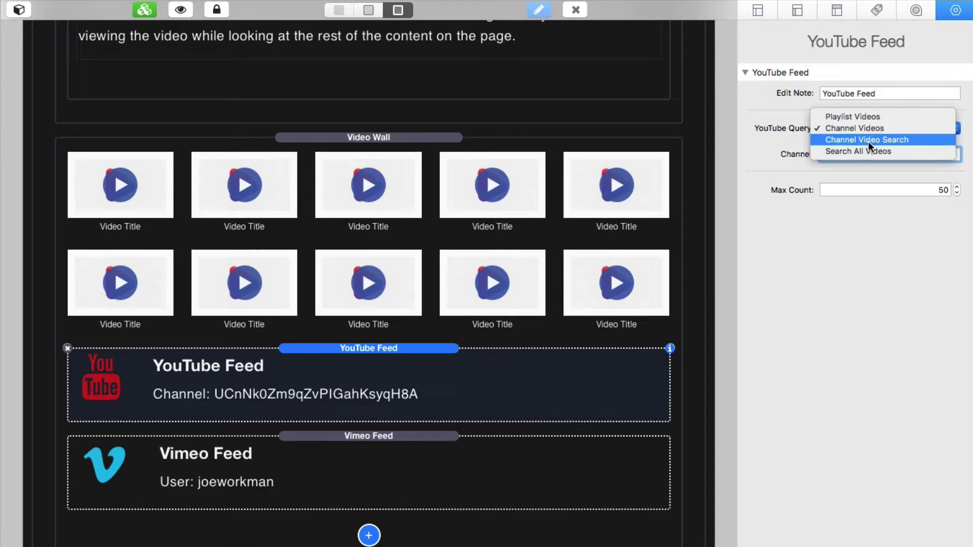
{"action": "left_click", "coordinate": [868, 142]}
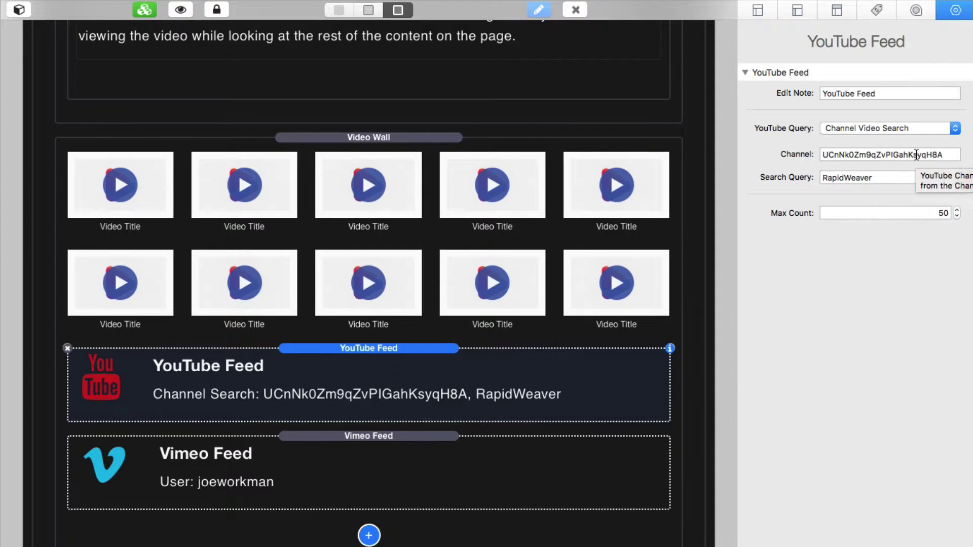
{"action": "left_click", "coordinate": [913, 175]}
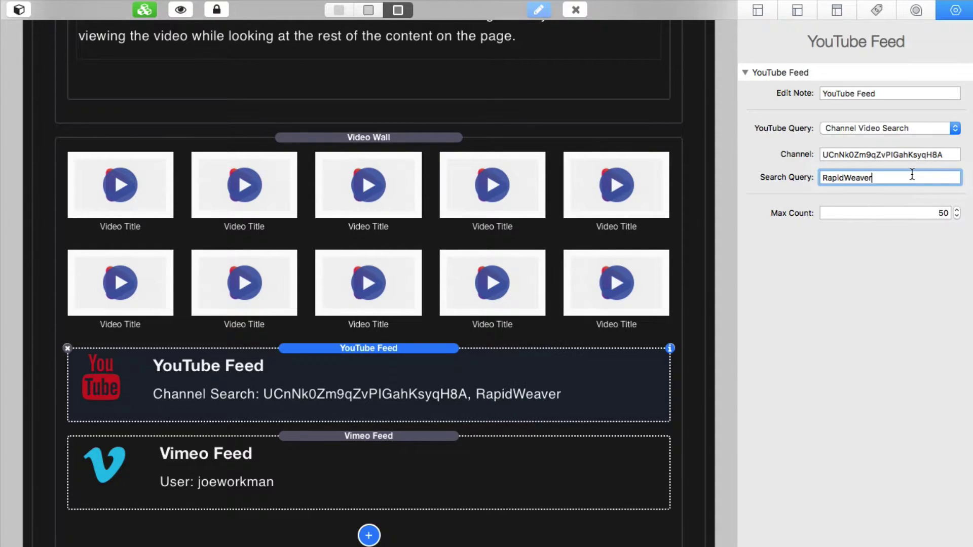
{"action": "left_click", "coordinate": [882, 128]}
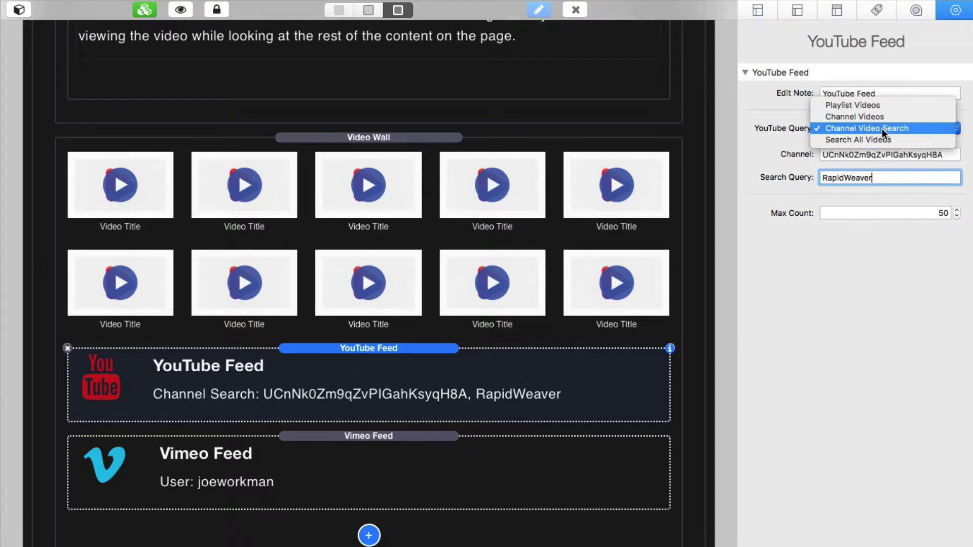
{"action": "left_click", "coordinate": [882, 136]}
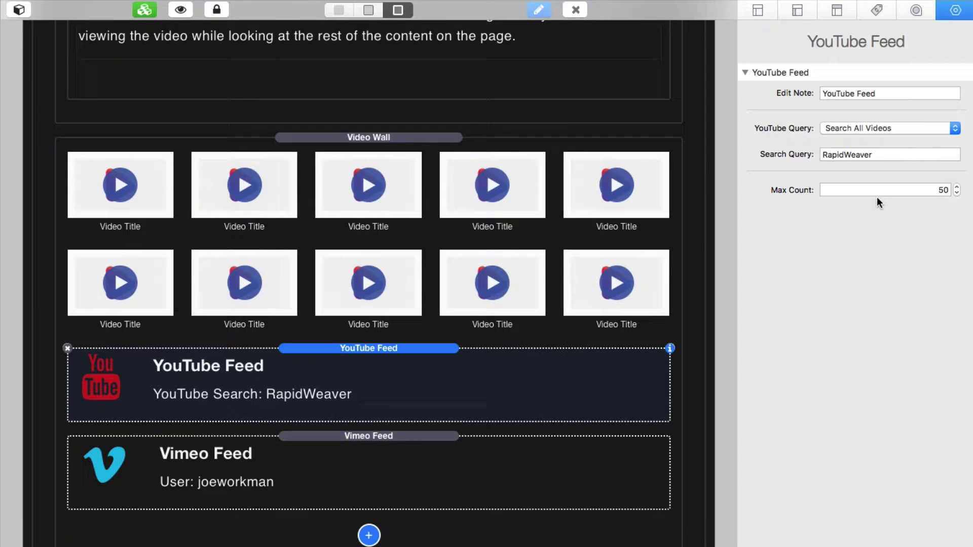
- Review the Vimeo Feed's query type options, then select the Video Wall stack
{"action": "left_click", "coordinate": [429, 446]}
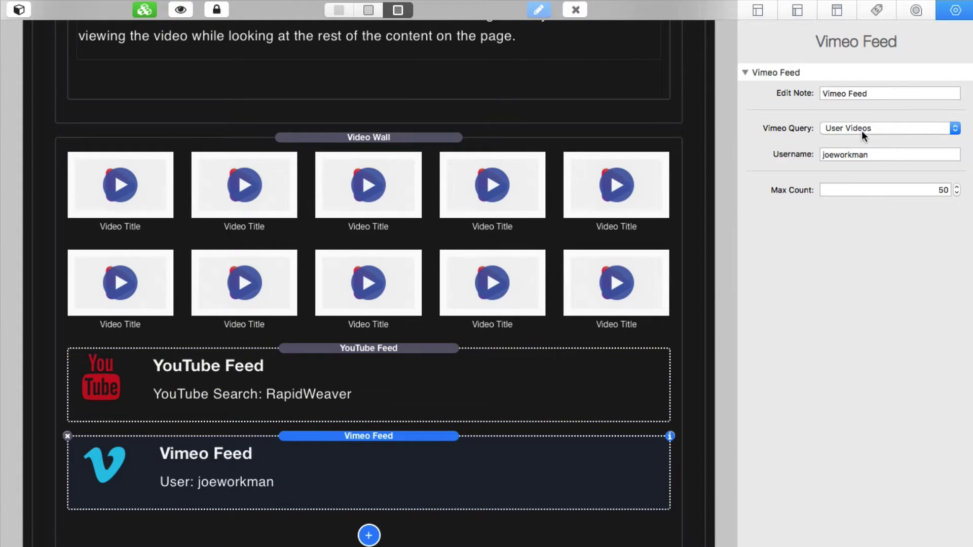
{"action": "left_click", "coordinate": [898, 127]}
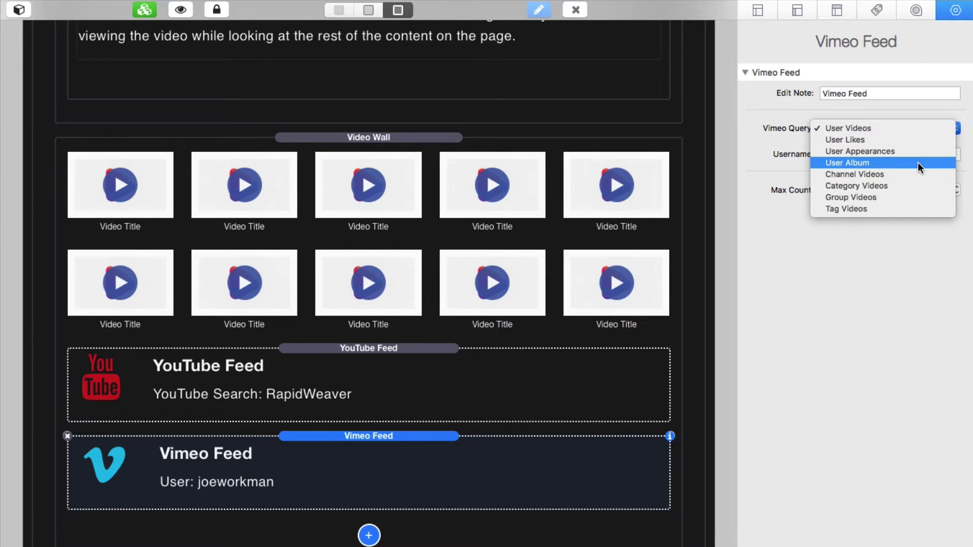
{"action": "left_click", "coordinate": [907, 209]}
{"action": "left_click", "coordinate": [447, 142]}
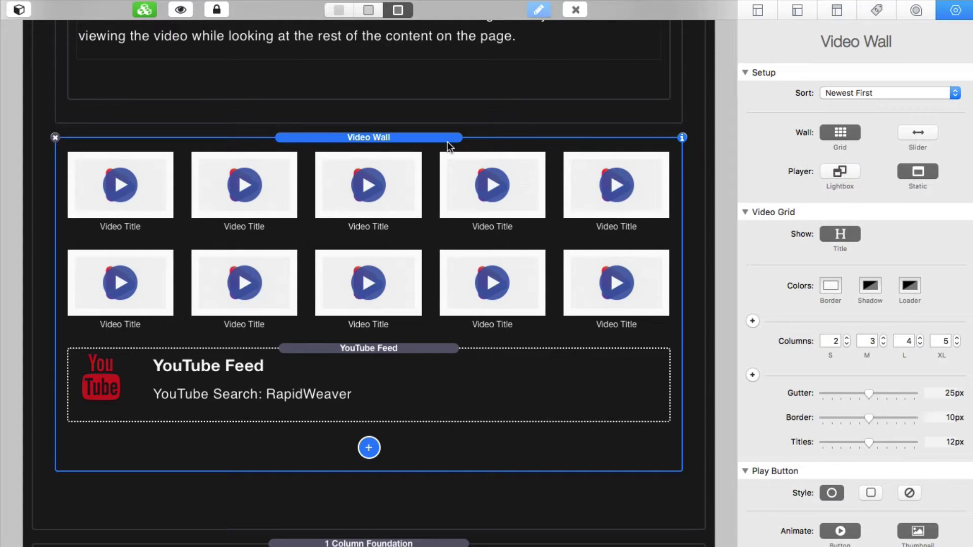
{"action": "left_click", "coordinate": [901, 93]}
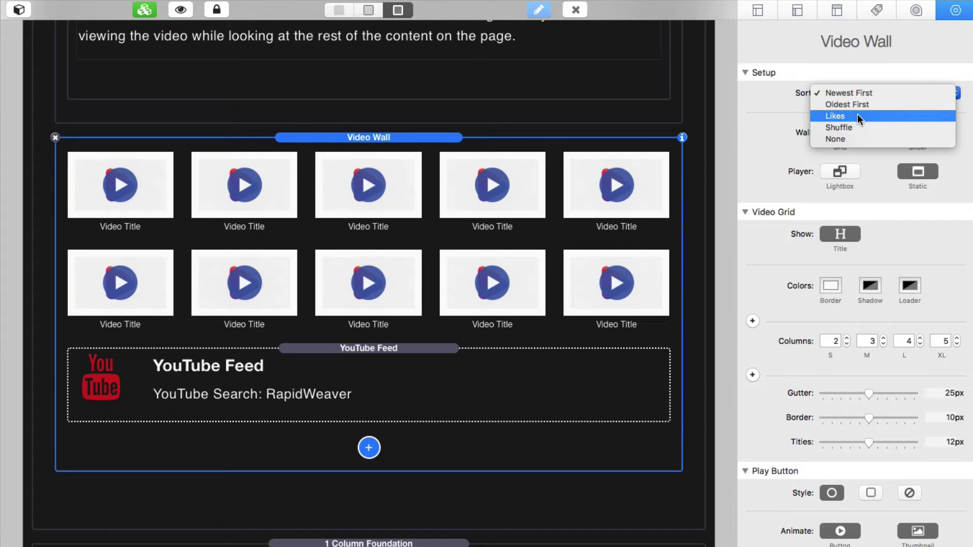
{"action": "left_click", "coordinate": [759, 87]}
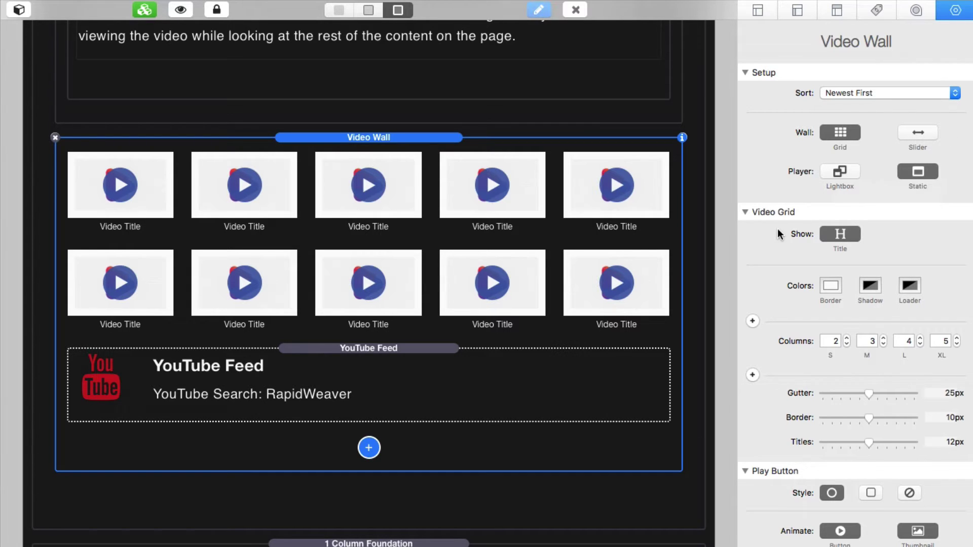
{"action": "scroll", "coordinate": [778, 229], "scroll_direction": "down", "scroll_amount": 2}
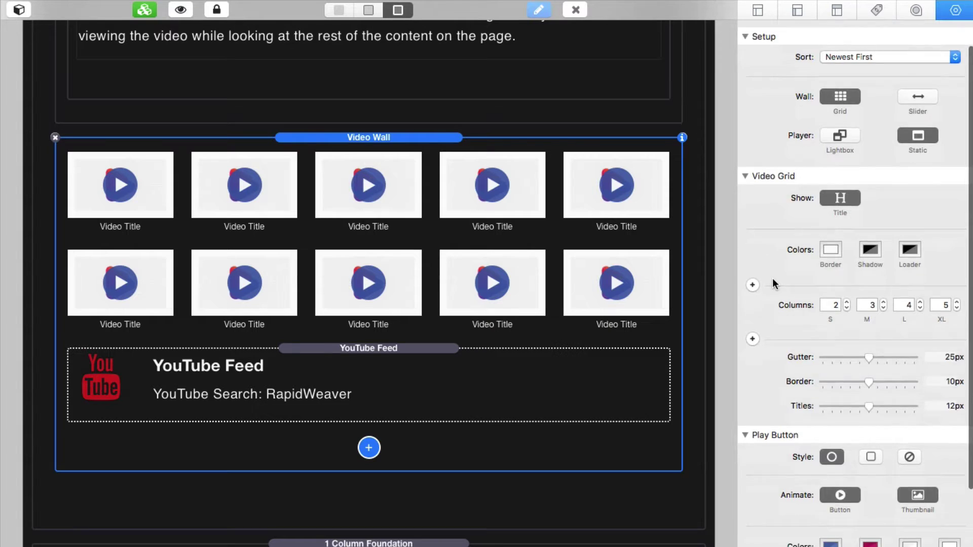
{"action": "scroll", "coordinate": [775, 283], "scroll_direction": "down", "scroll_amount": 6}
{"action": "scroll", "coordinate": [775, 283], "scroll_direction": "up", "scroll_amount": 4}
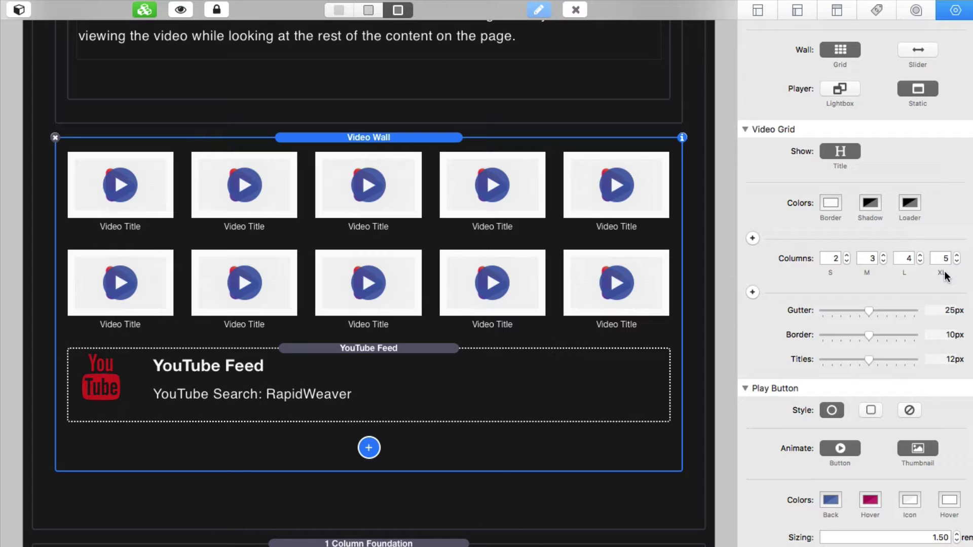
{"action": "left_click", "coordinate": [753, 238]}
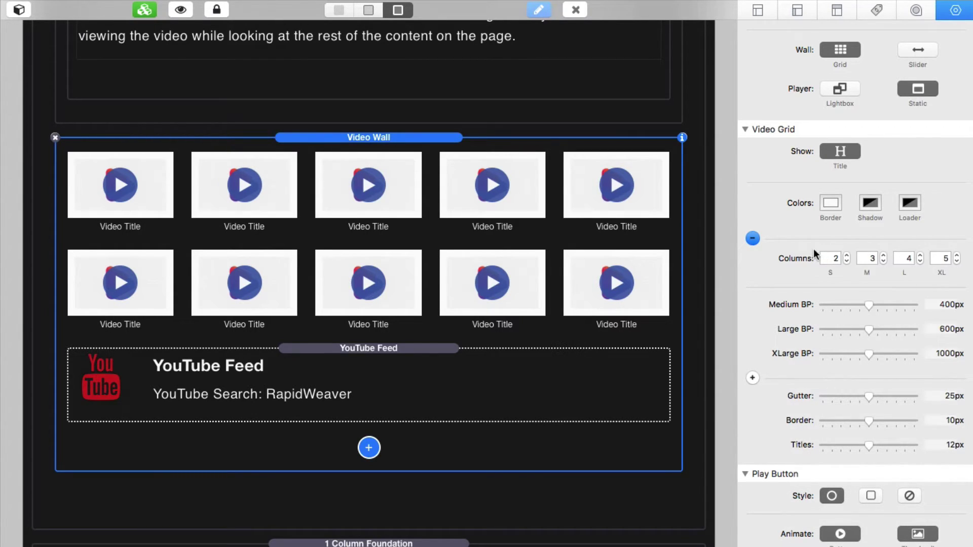
{"action": "left_click", "coordinate": [754, 237]}
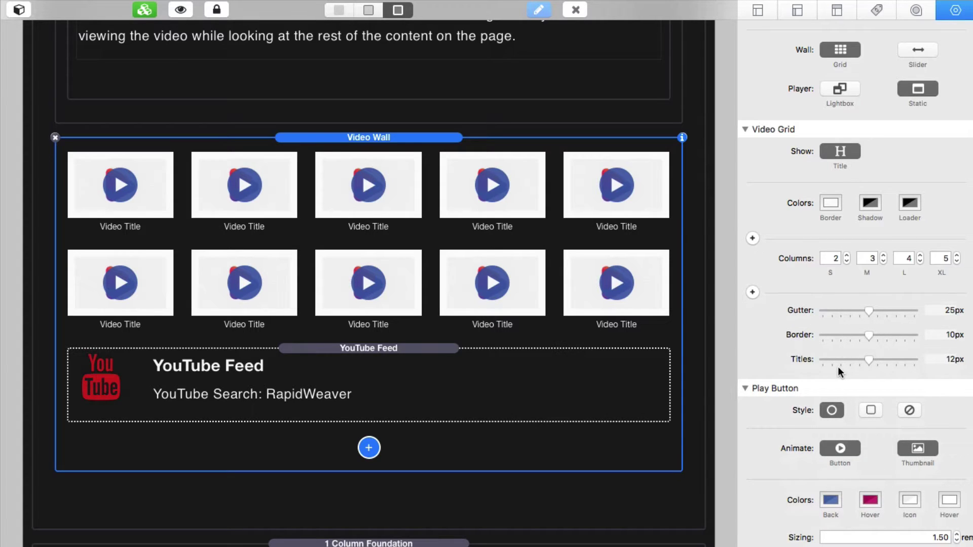
{"action": "left_click", "coordinate": [753, 292]}
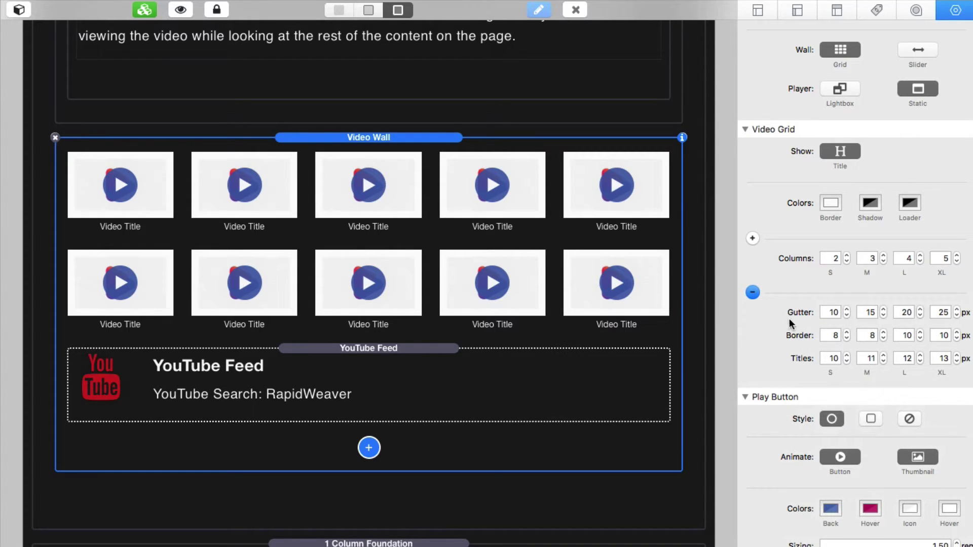
{"action": "left_click", "coordinate": [752, 292]}
{"action": "scroll", "coordinate": [769, 354], "scroll_direction": "down", "scroll_amount": 5}
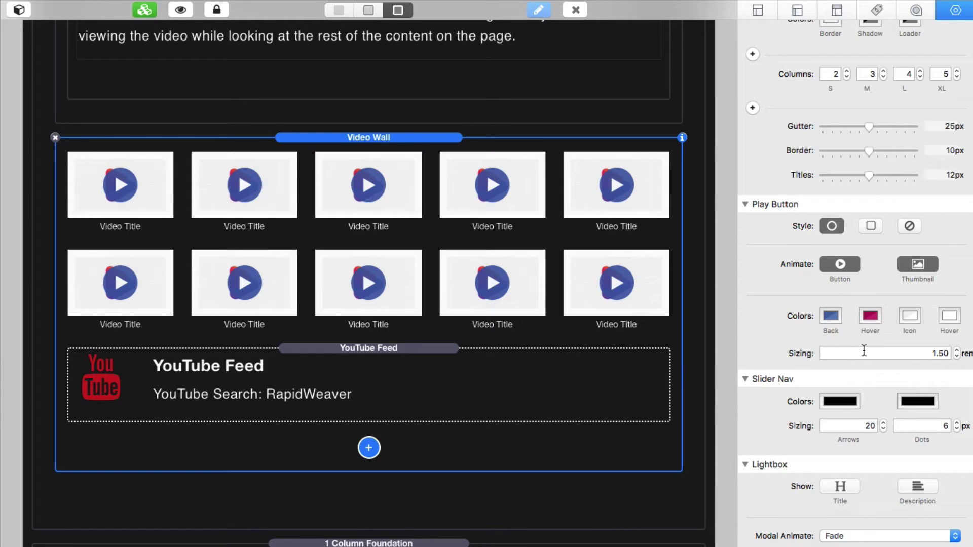
{"action": "scroll", "coordinate": [863, 354], "scroll_direction": "down", "scroll_amount": 3}
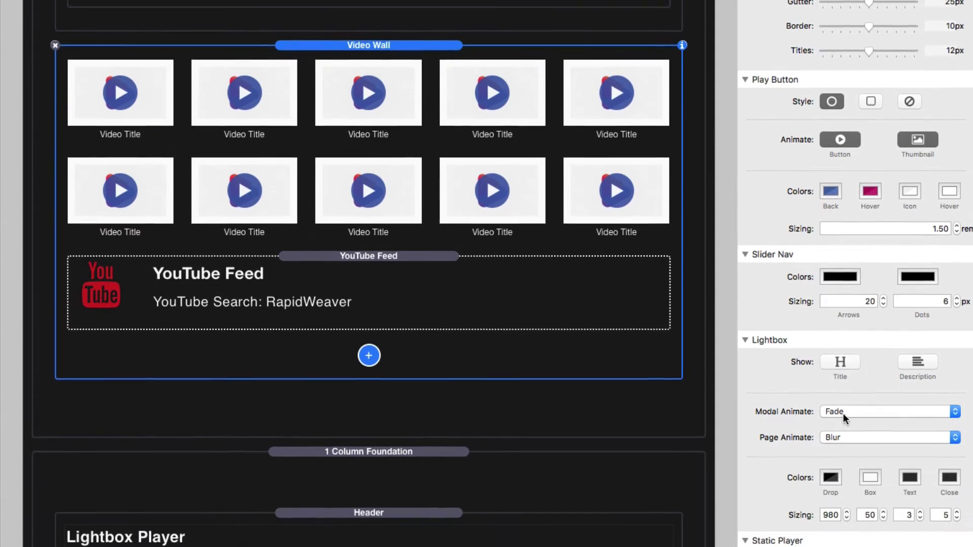
{"action": "left_click", "coordinate": [843, 501]}
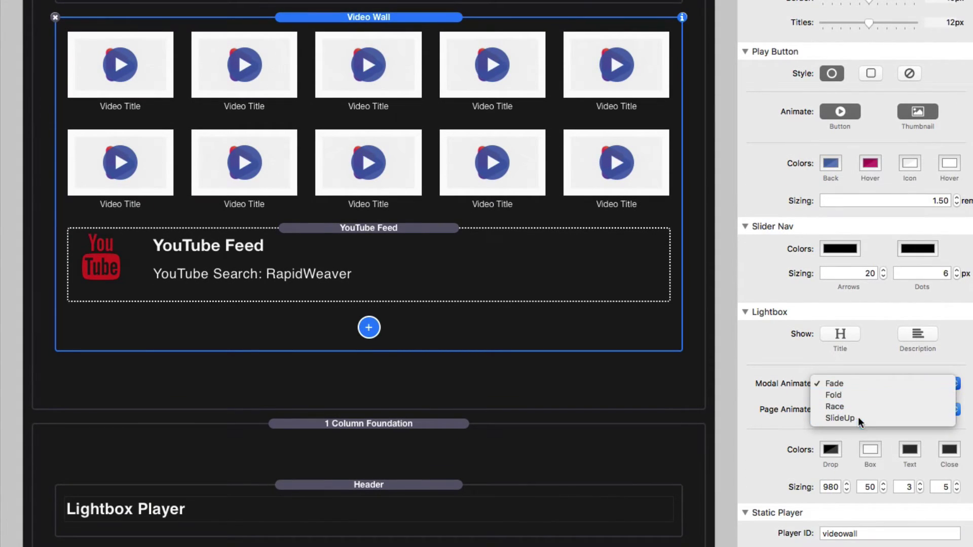
{"action": "left_click", "coordinate": [789, 357]}
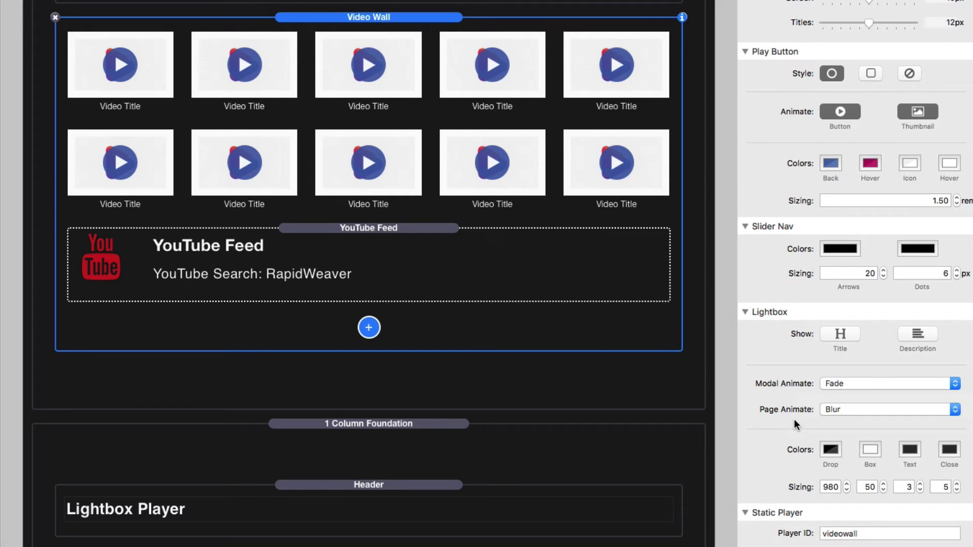
{"action": "left_click", "coordinate": [846, 400]}
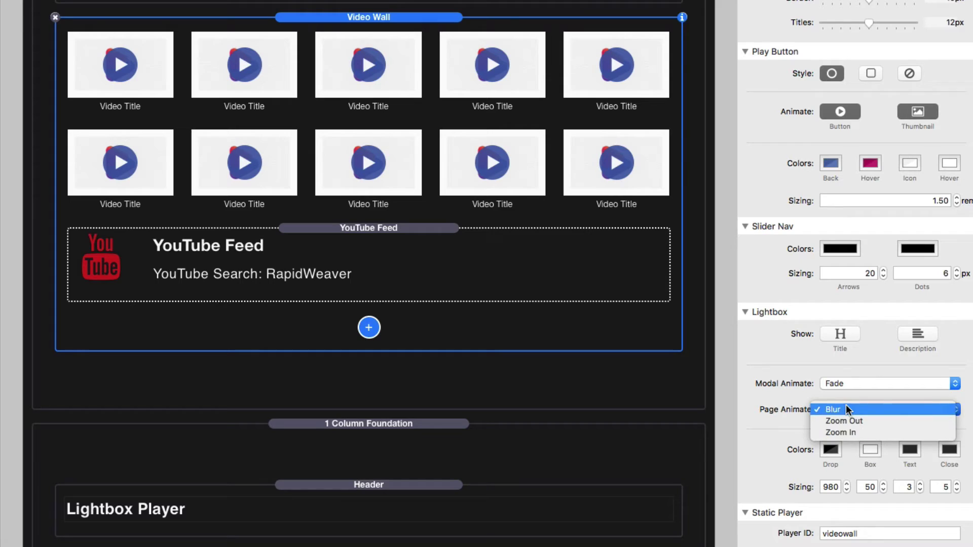
{"action": "left_click", "coordinate": [844, 407]}
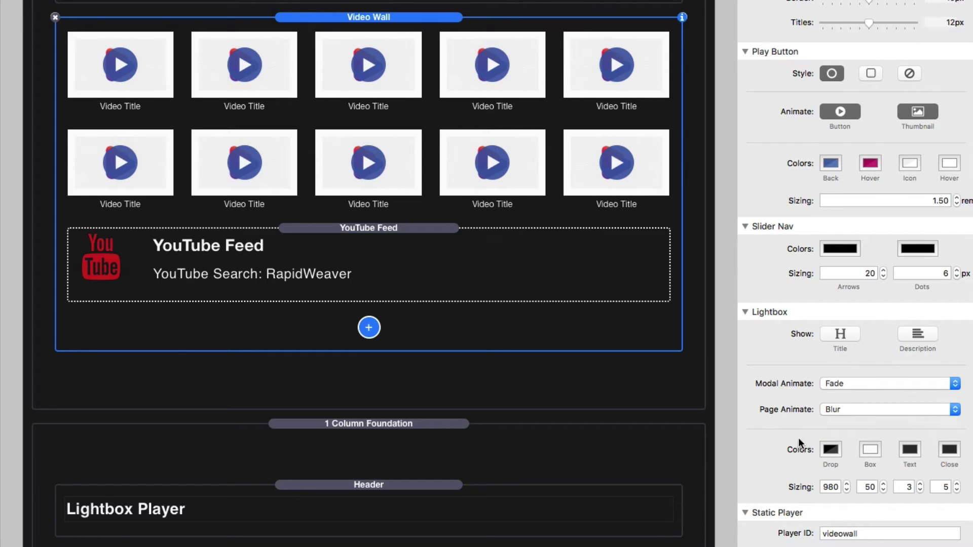
{"action": "left_click", "coordinate": [871, 531]}
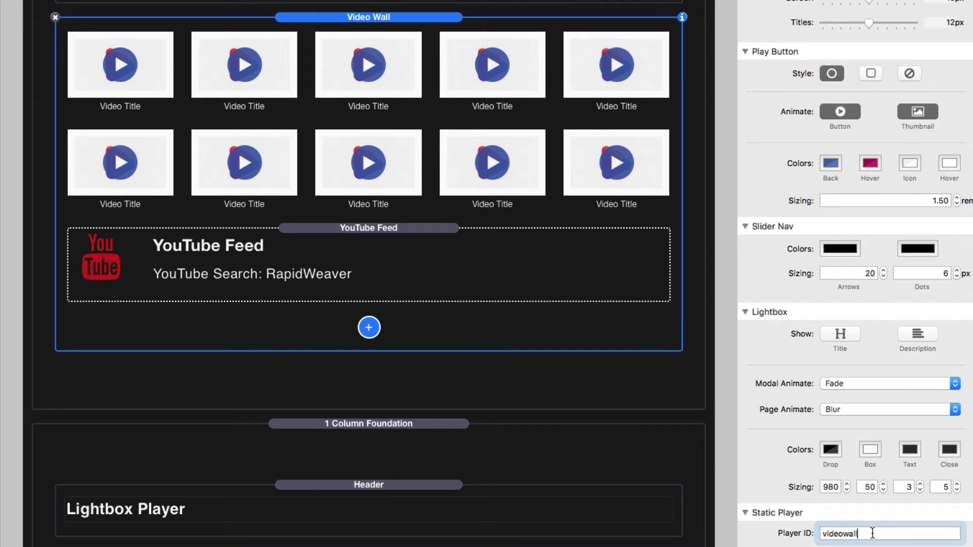